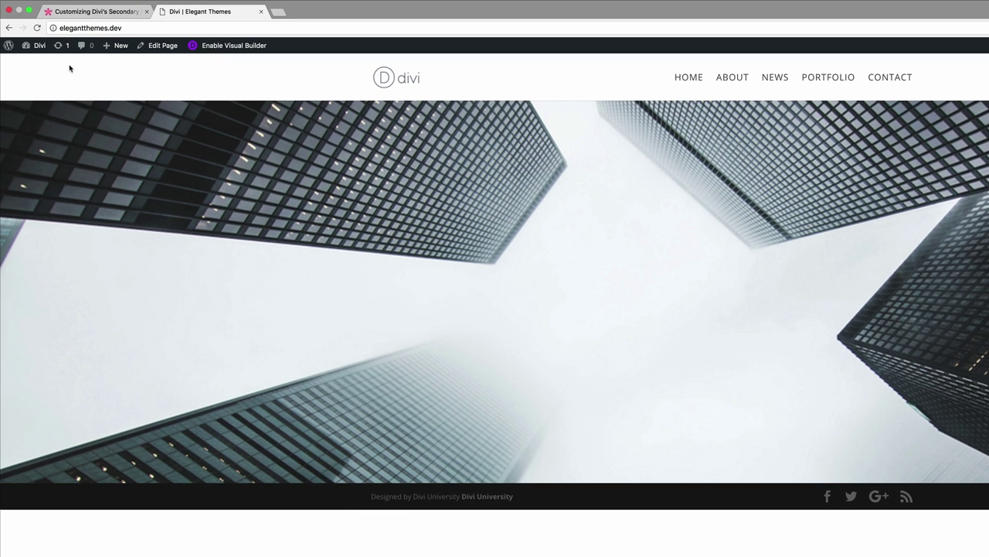
- From the dashboard, reach the Divi customizer's Header & Navigation > Header Elements settings
mouse_move(36, 47)
click(41, 66)
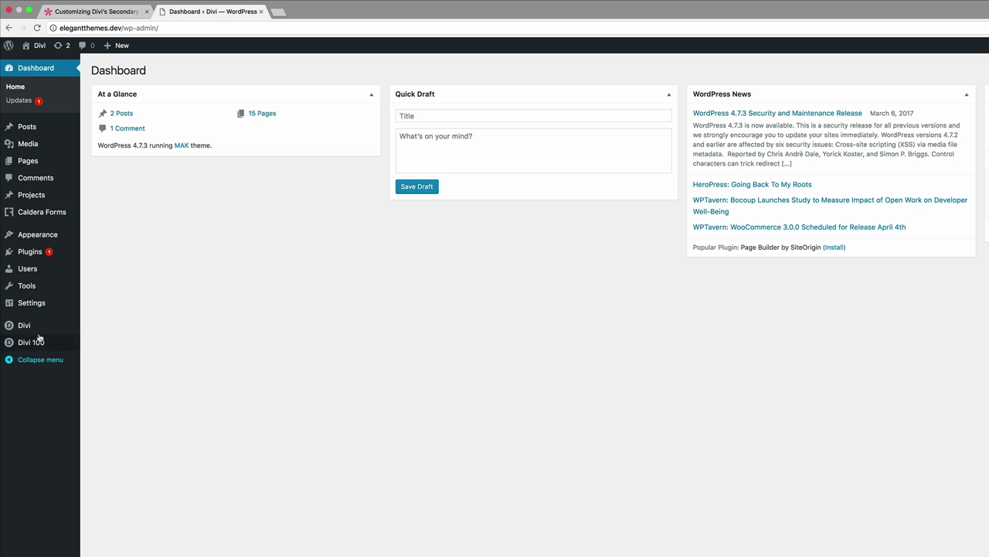
mouse_move(31, 325)
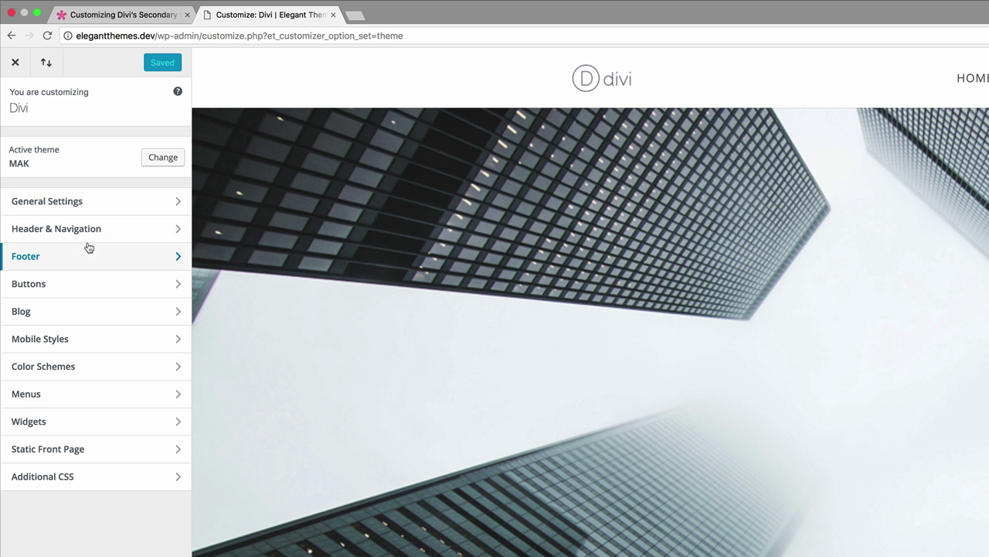
click(82, 229)
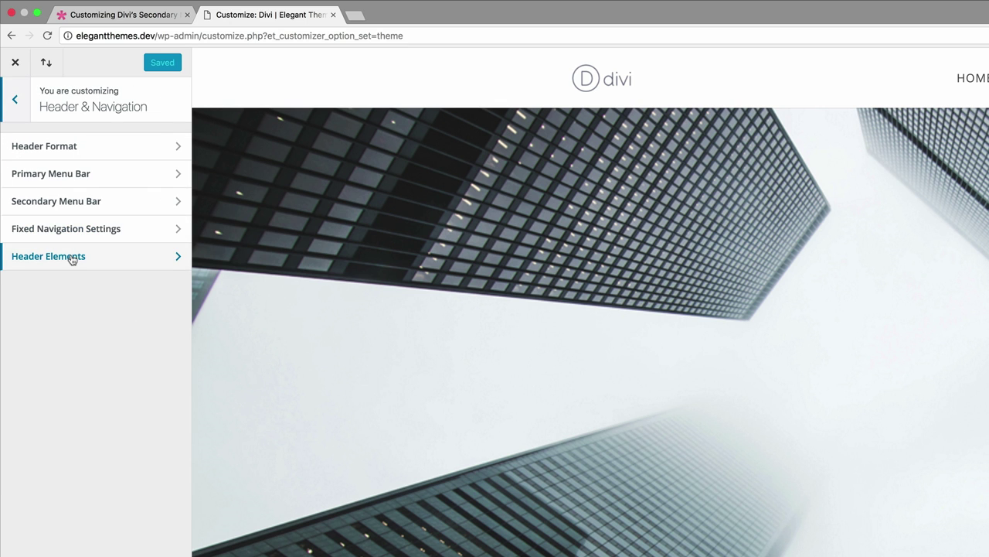
click(72, 258)
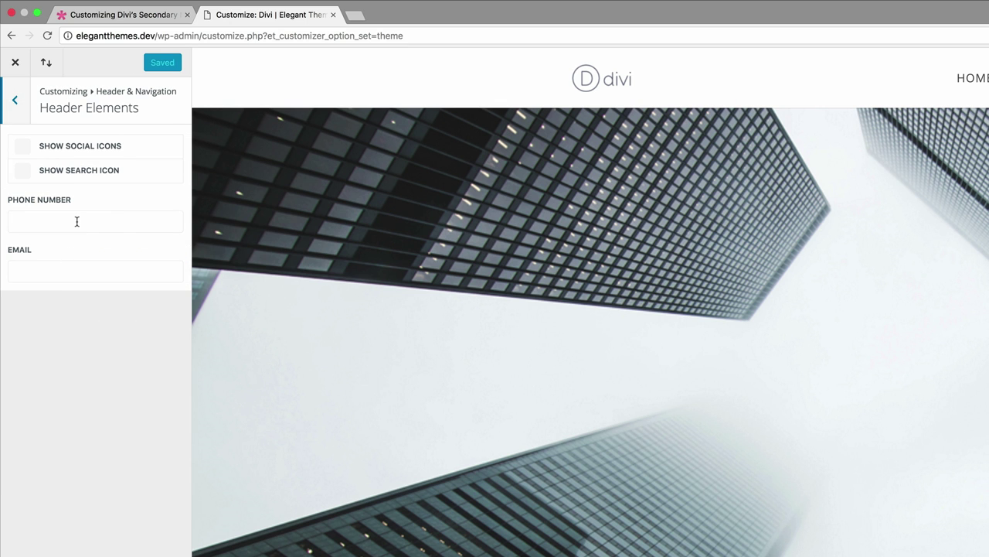
- Fill in the business phone number and contact e-mail in the header fields
click(77, 222)
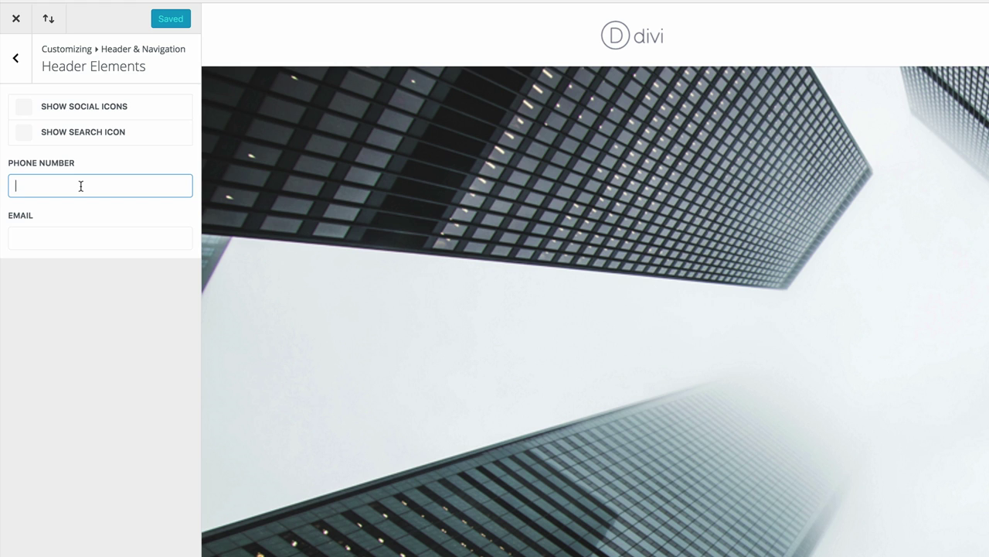
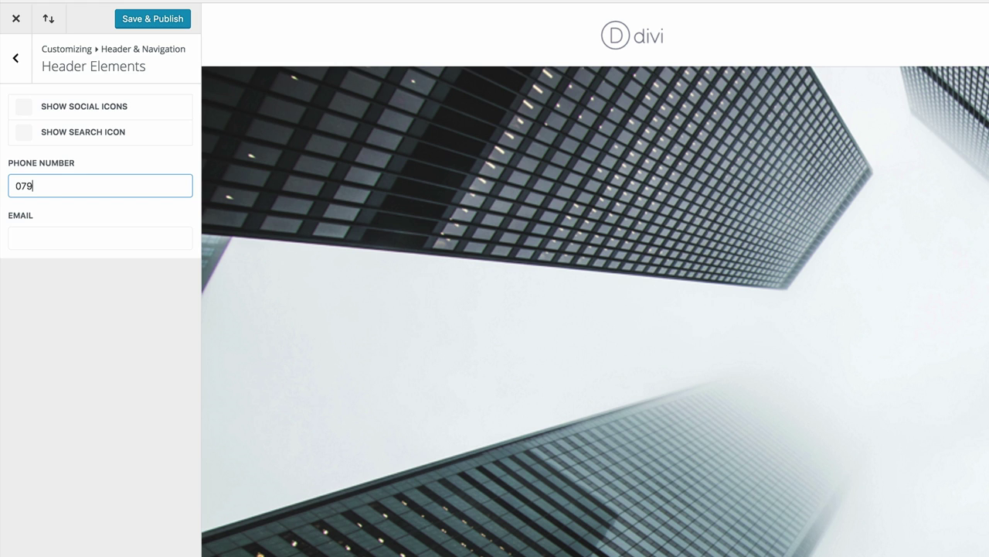
click(40, 233)
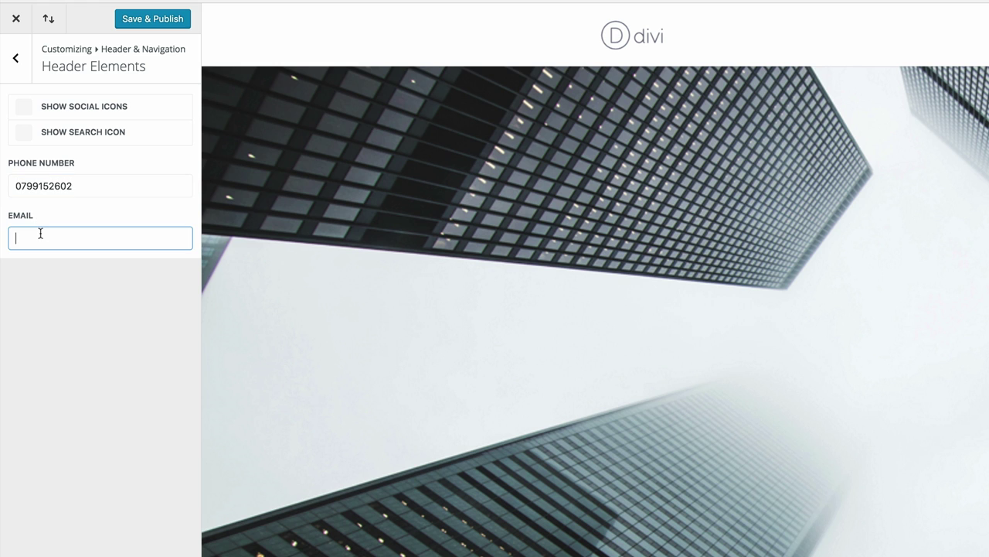
click(17, 60)
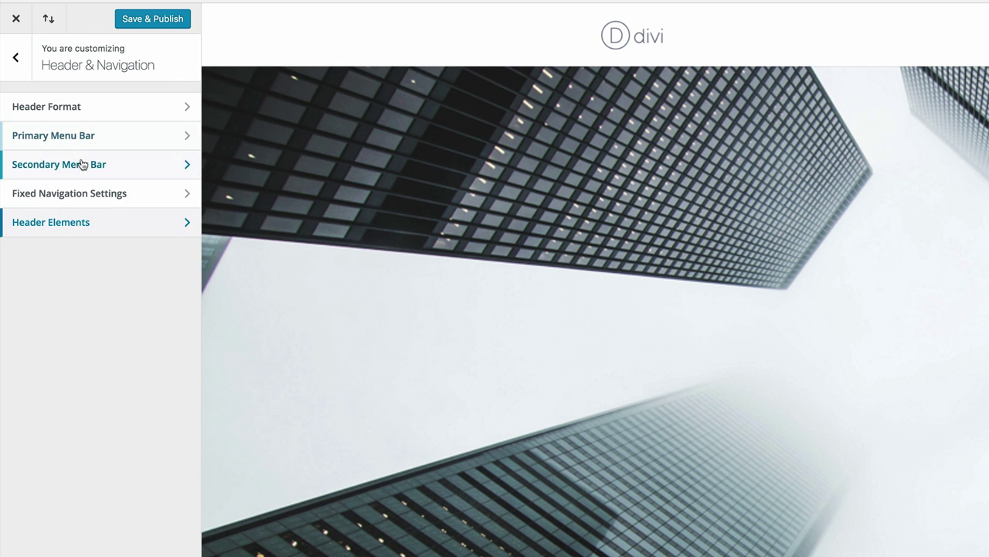
- Make the #eb593c secondary menu bar full width and Save & Publish the customizer
click(81, 165)
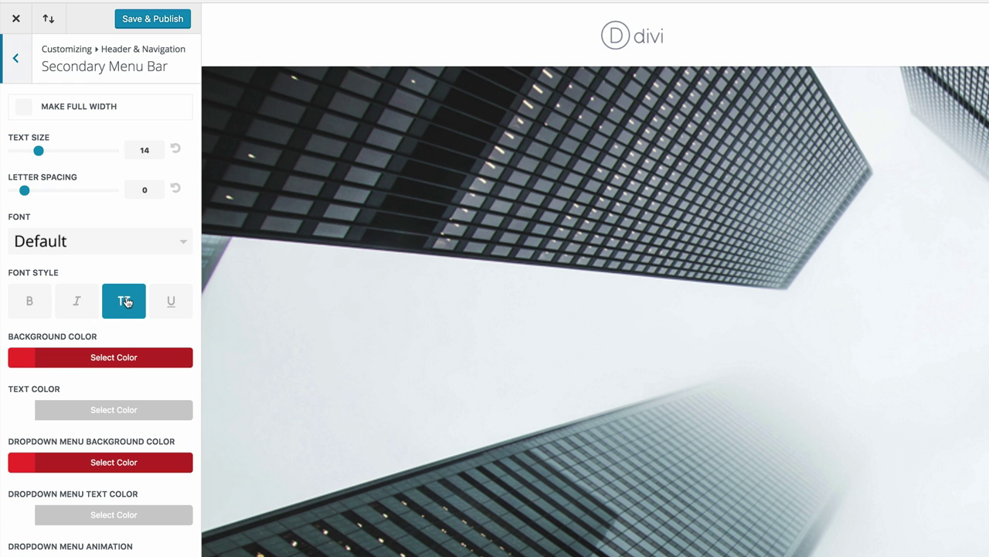
click(21, 359)
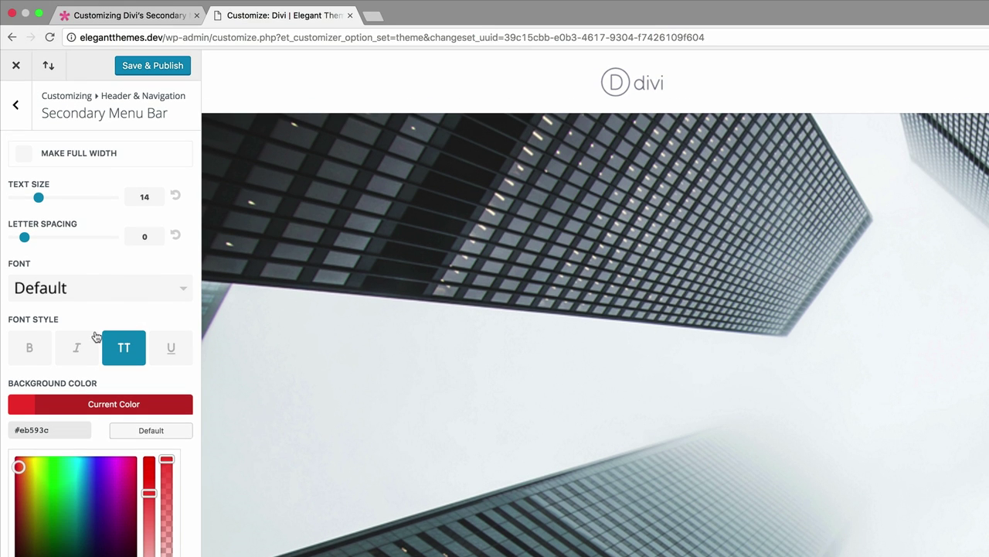
click(26, 155)
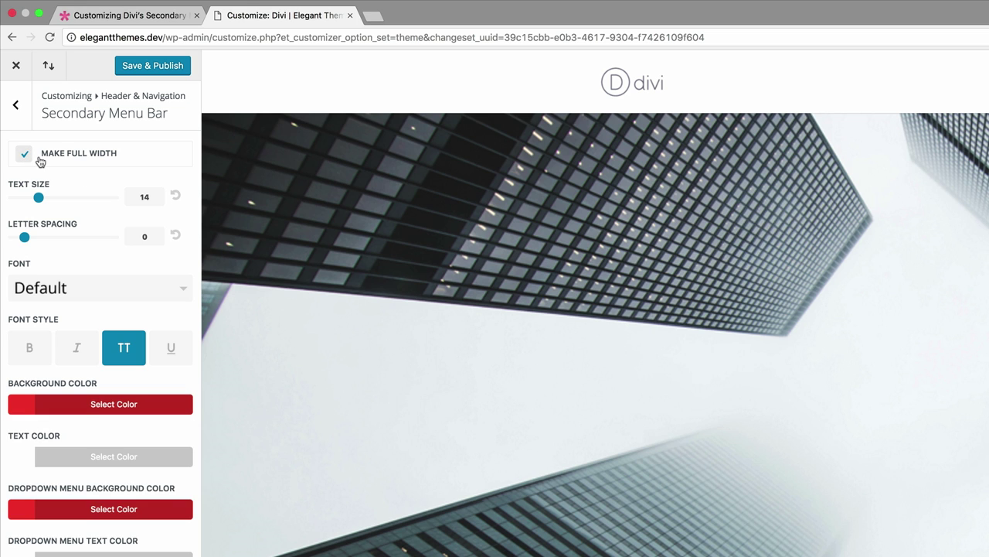
click(153, 67)
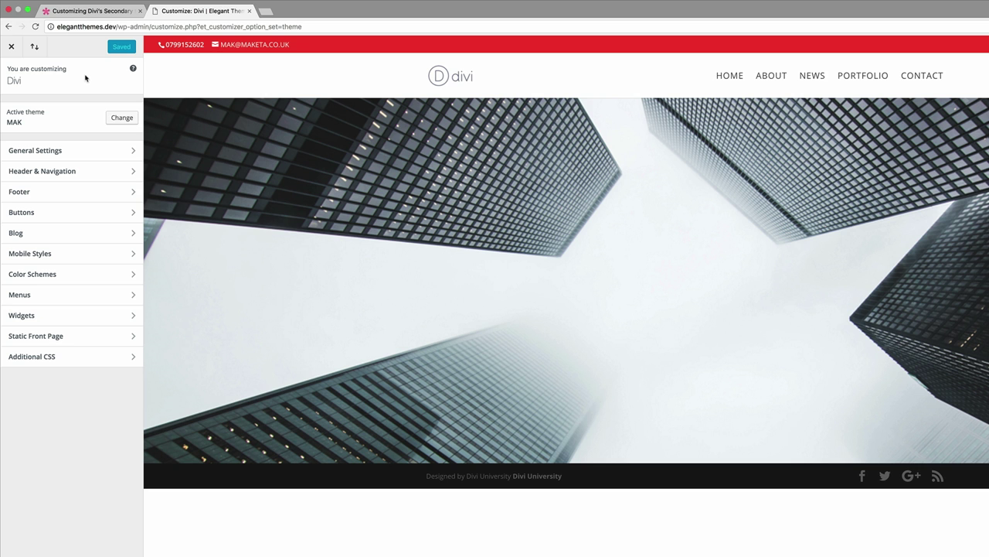
- Leave the customizer and open Divi's header.php in the Appearance > Editor theme editor
click(11, 47)
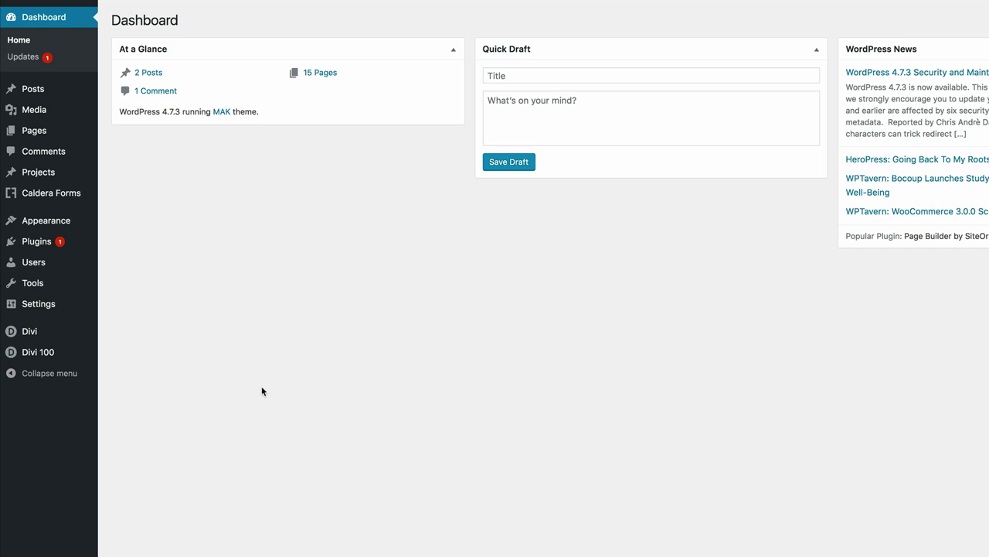
mouse_move(68, 220)
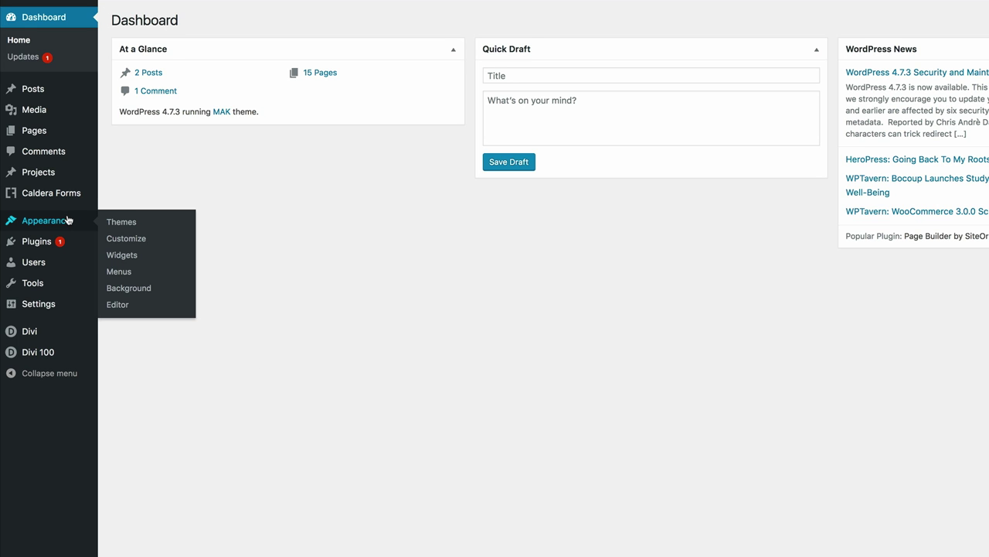
click(117, 305)
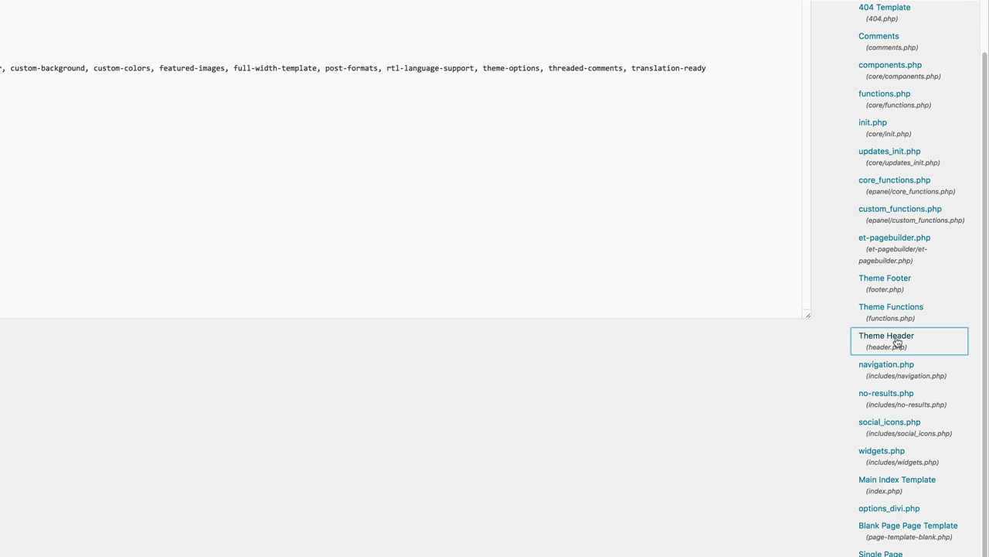
click(897, 341)
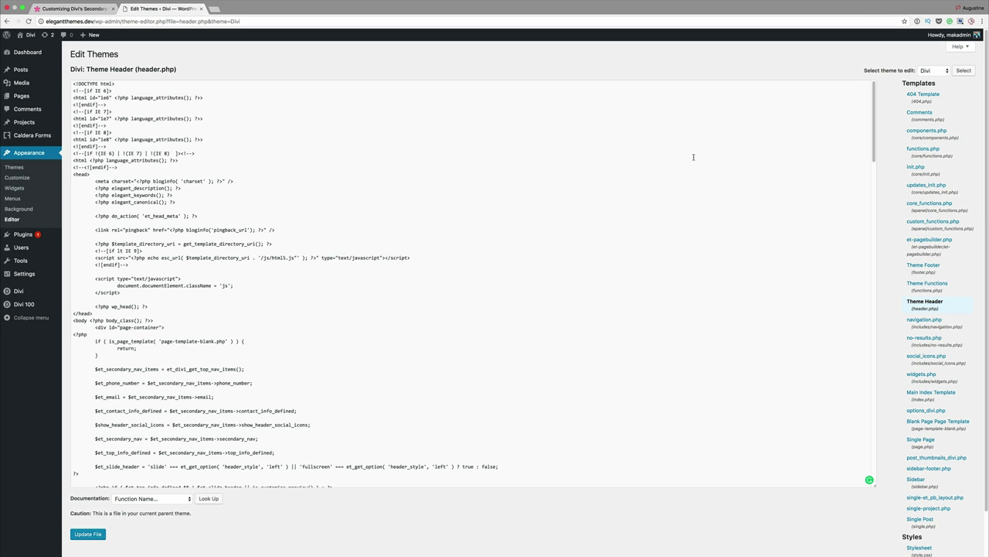
- Paste the 'Want to Learn More ... Click Here' cta div above et-secondary-menu, selecting its # link
key(super+f)
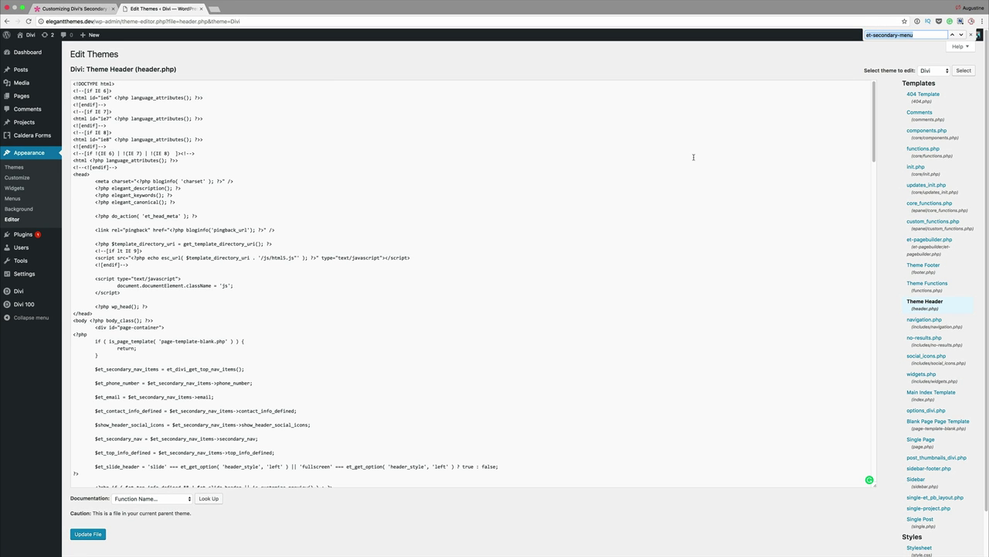
key(Return)
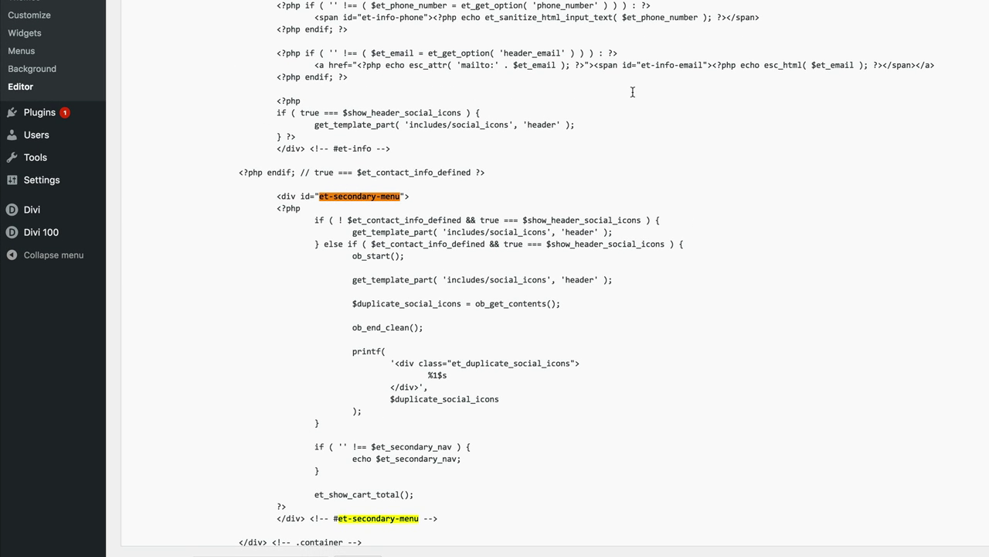
click(490, 169)
key(Return)
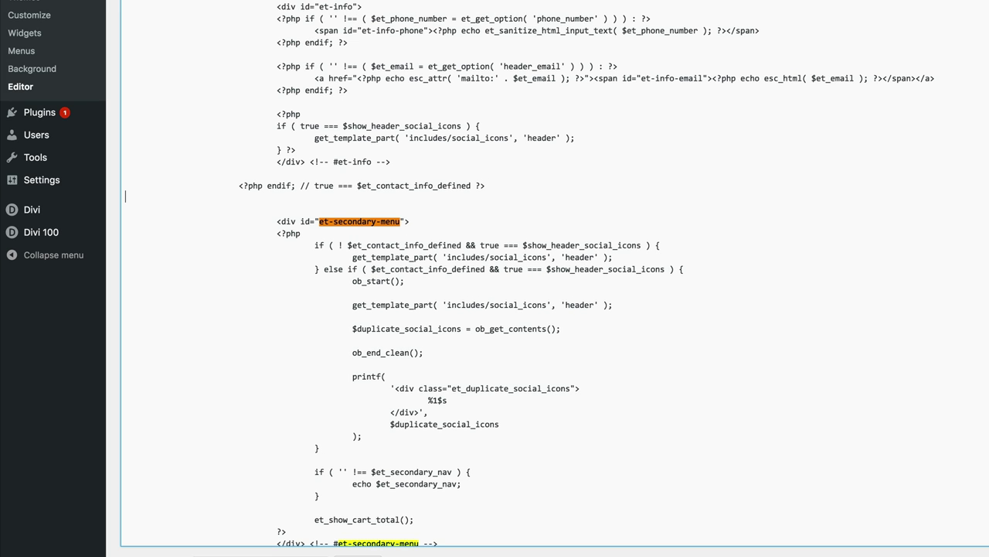
text(<div class="cta"> Want to Learn More ... <a href="#">Click Here</a></div>)
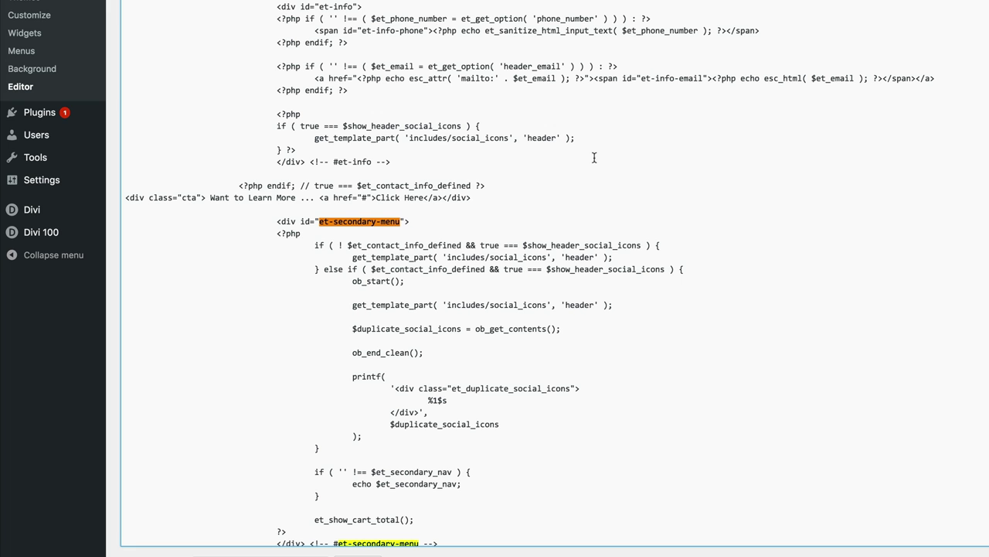
double_click(366, 197)
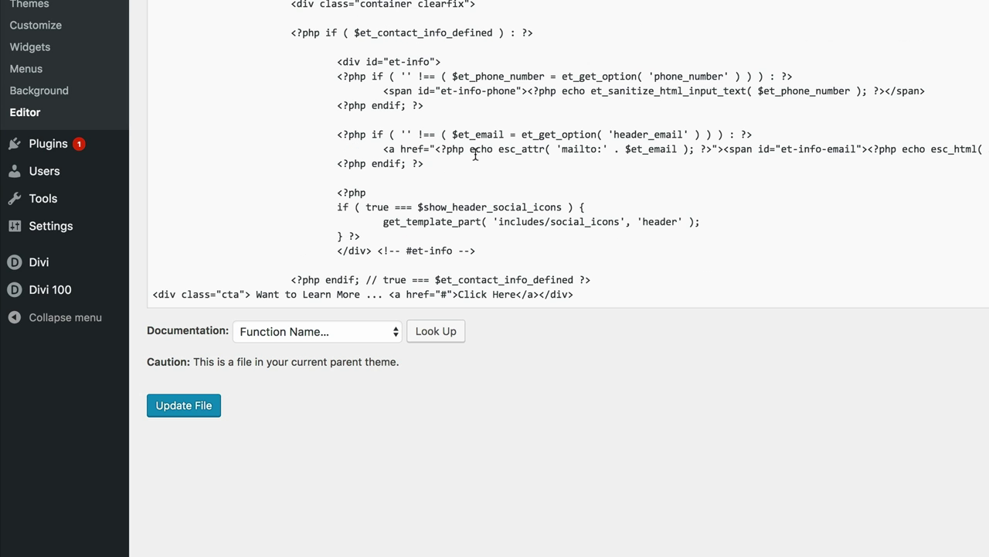
- Update header.php and reload the live site to check the call to action in the red bar
scroll(514, 121, down, 5)
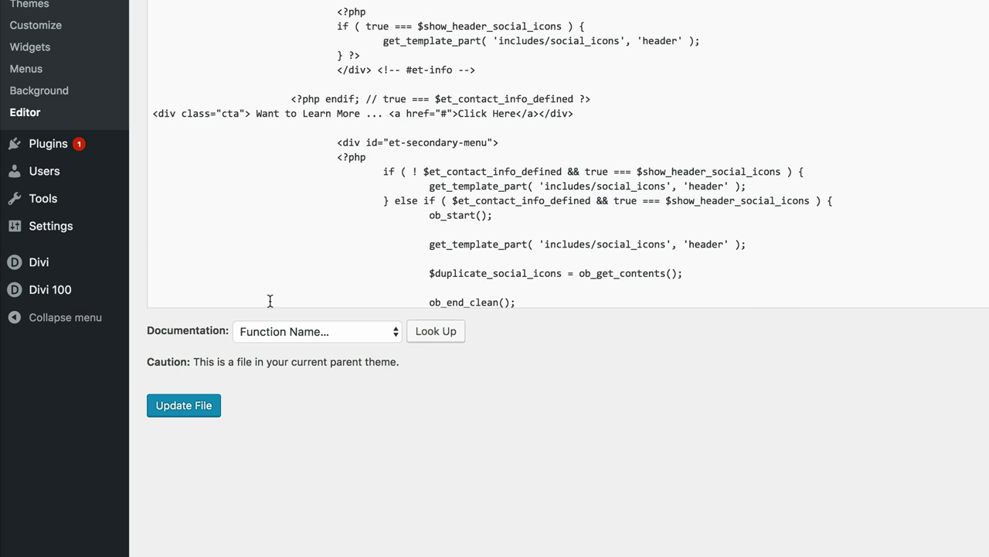
click(186, 408)
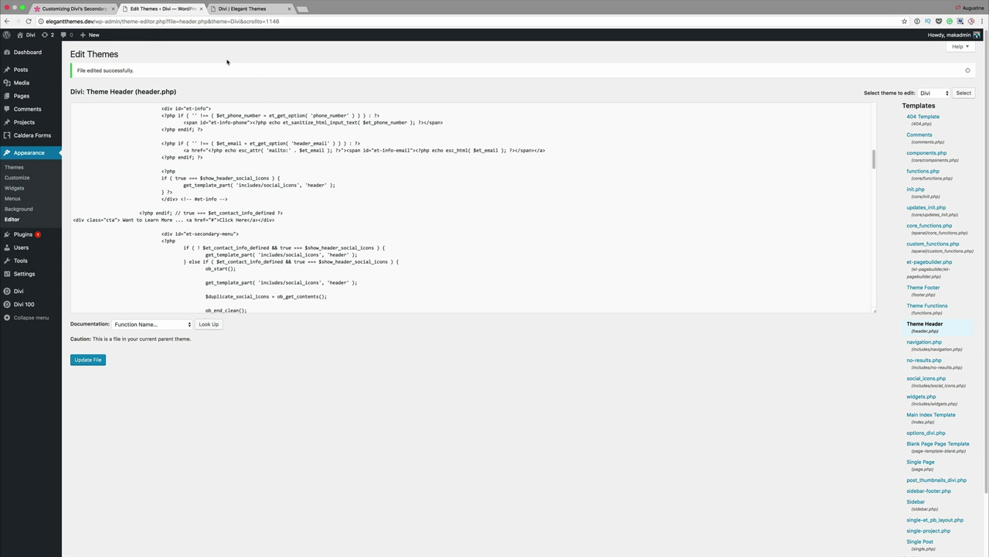
click(263, 10)
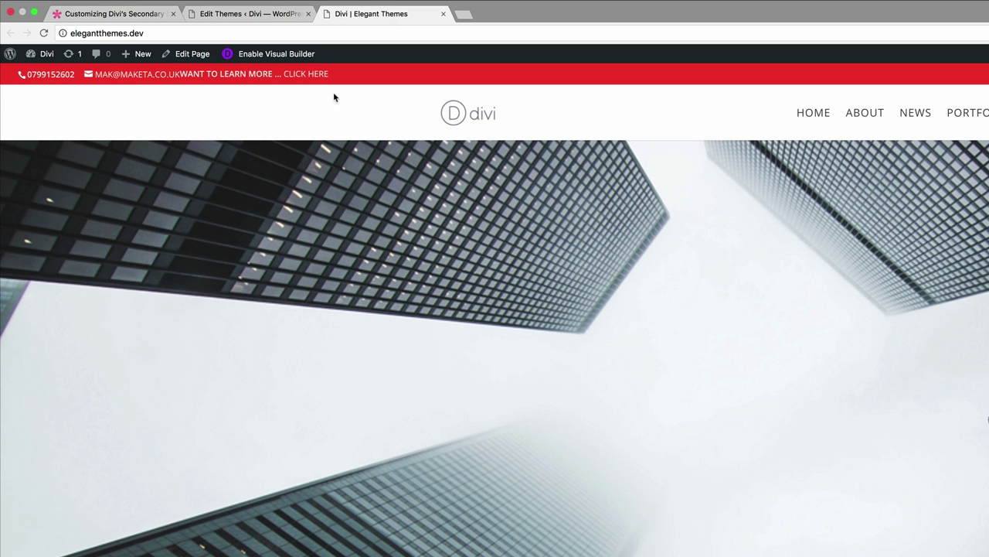
click(45, 33)
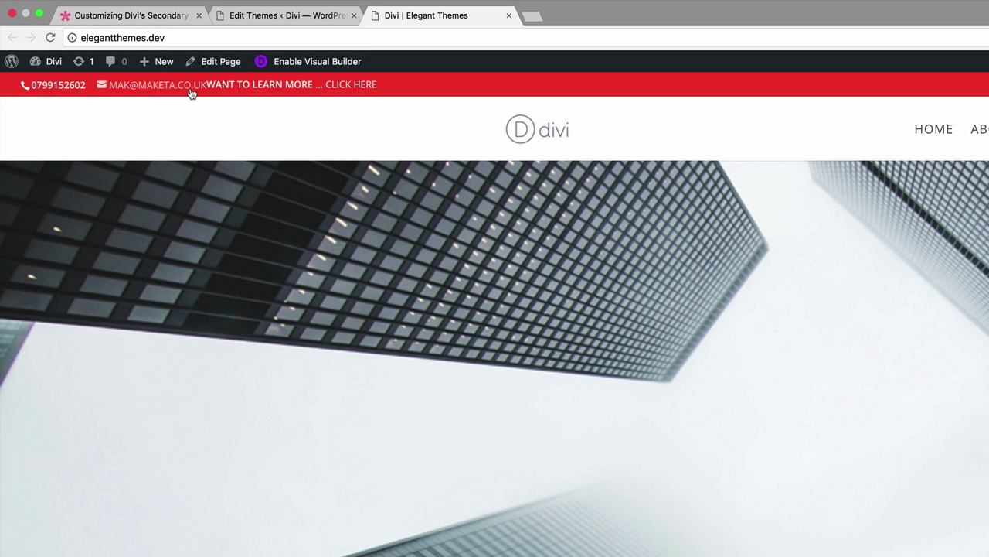
key(ctrl+shift+Tab)
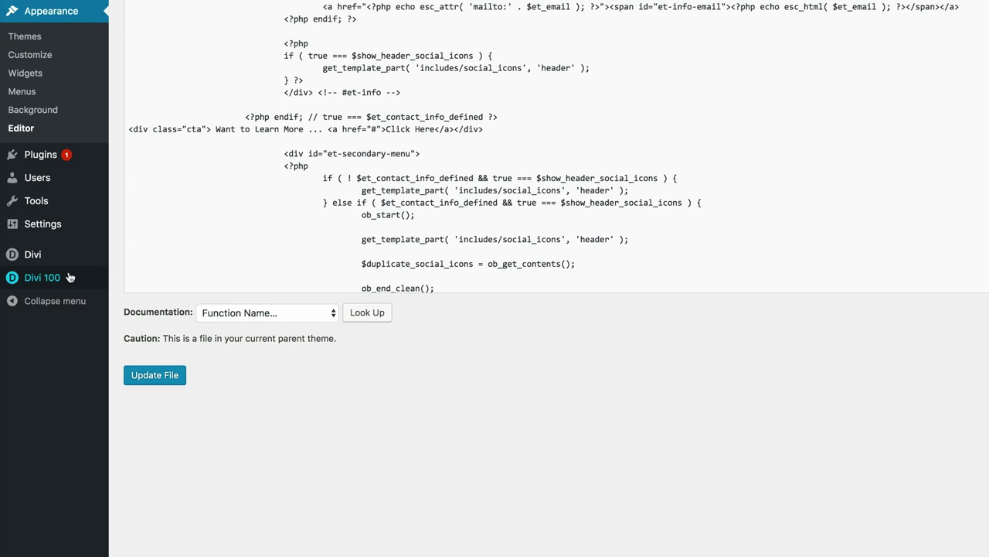
- Paste the .cta padding and 740px media-query rules into Divi Theme Options Custom CSS and save
mouse_move(56, 520)
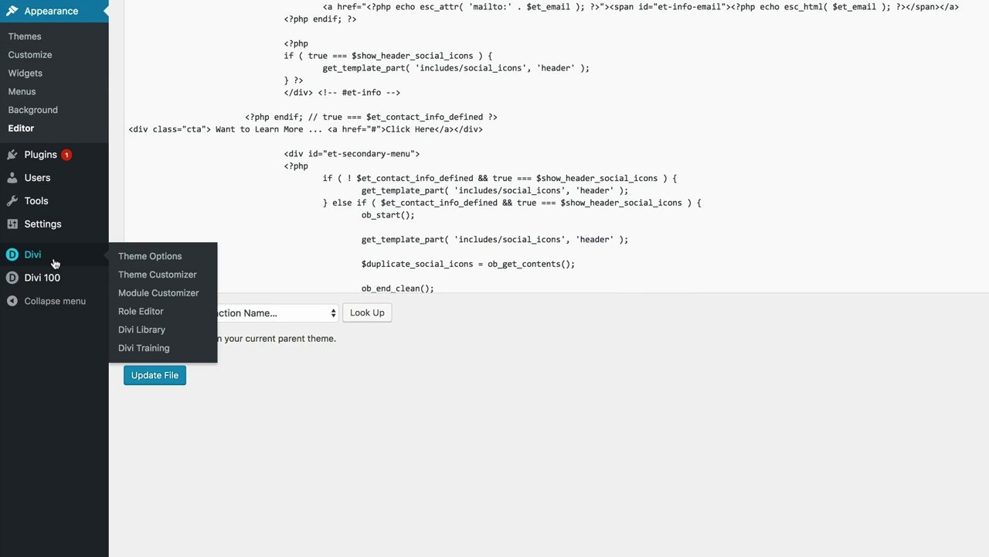
click(140, 256)
scroll(260, 287, down, 20)
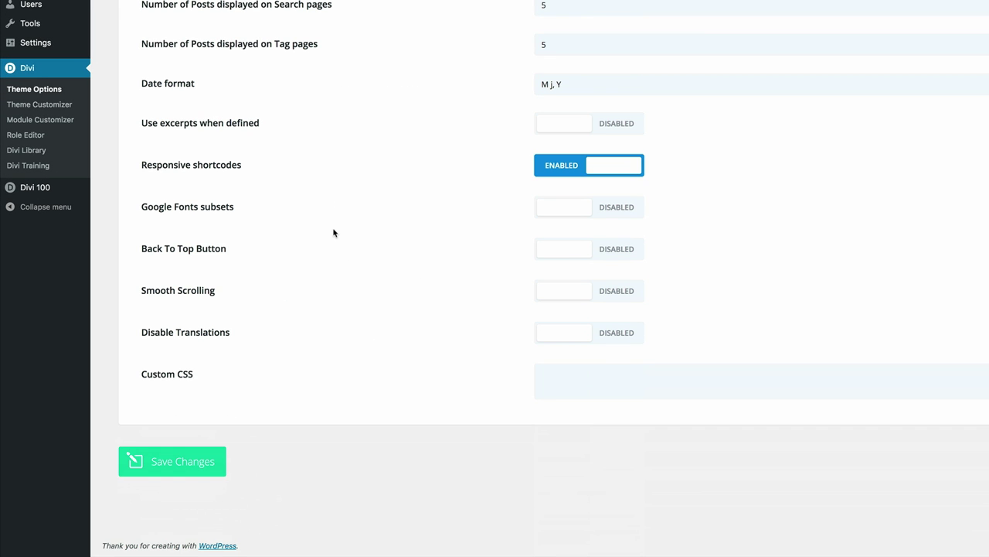
click(596, 383)
key(ctrl+v)
scroll(988, 451, down, 2)
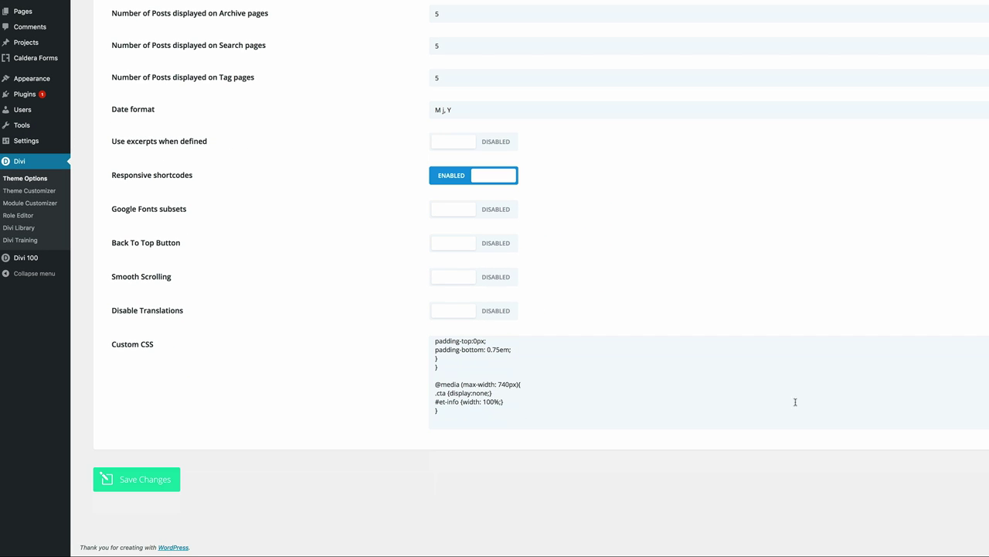
click(142, 480)
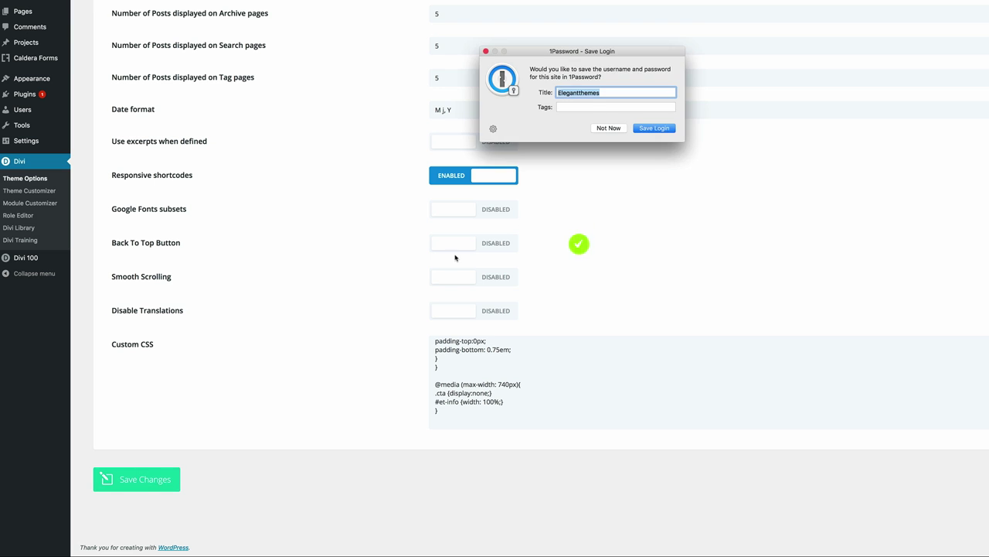